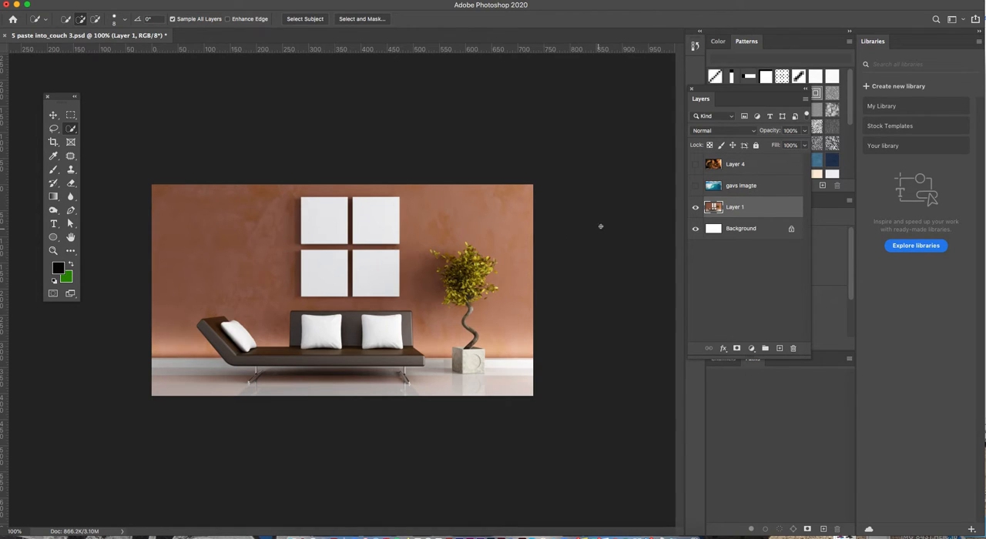
Show the gavs imagte layer with the wave picture and make it the active layer
left_click(695, 186)
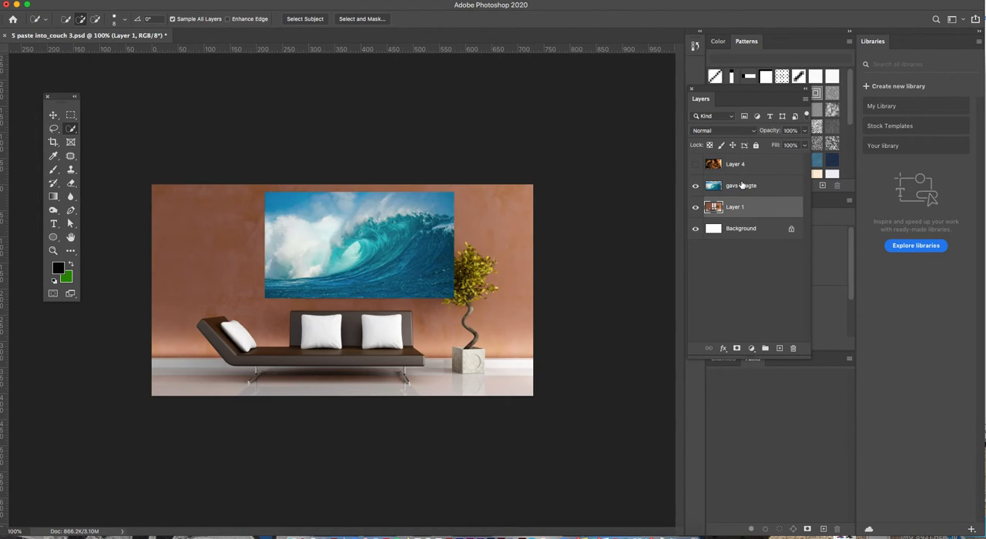
left_click(695, 185)
left_click(696, 185)
left_click(695, 186)
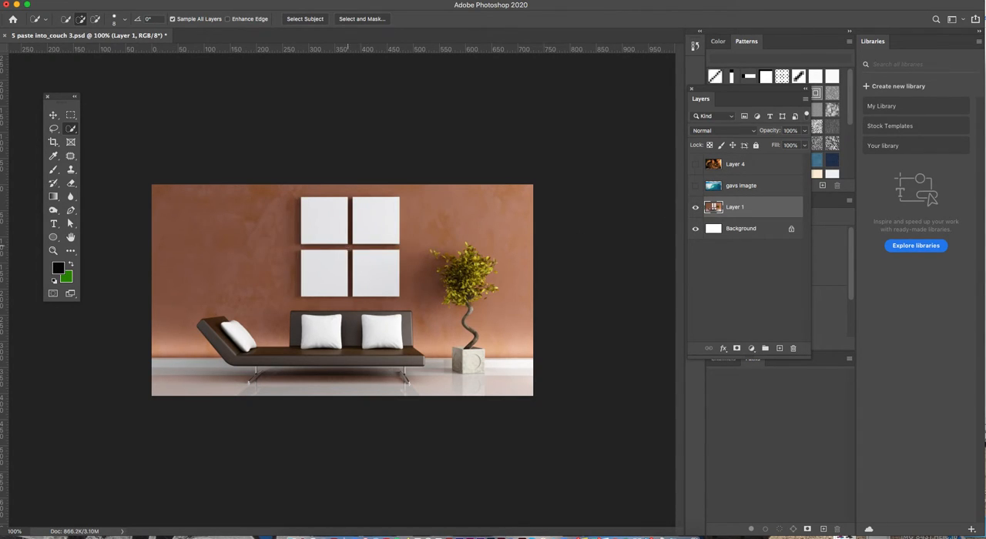
left_click(695, 185)
left_click(740, 186)
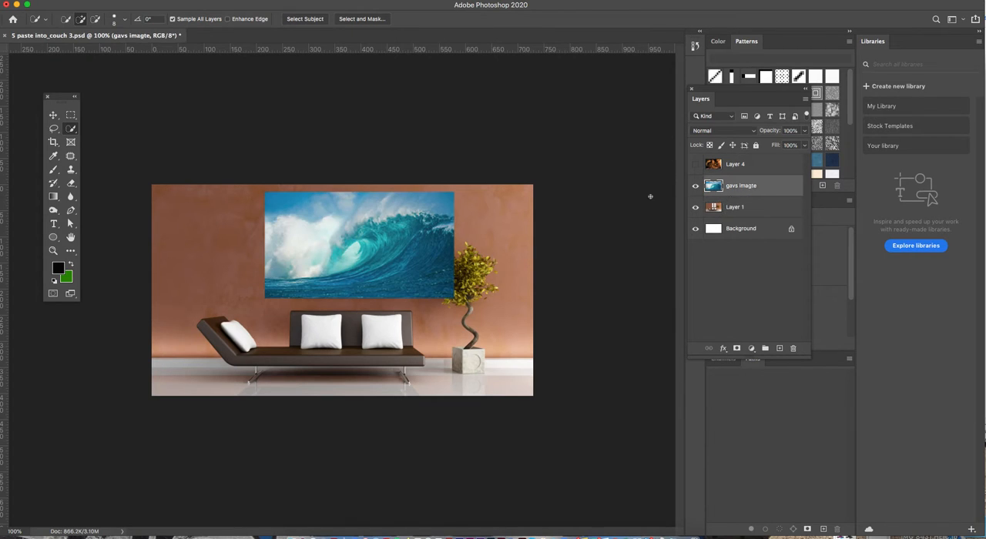
Select the wave picture with the Rectangular Marquee and copy it
left_click(71, 115)
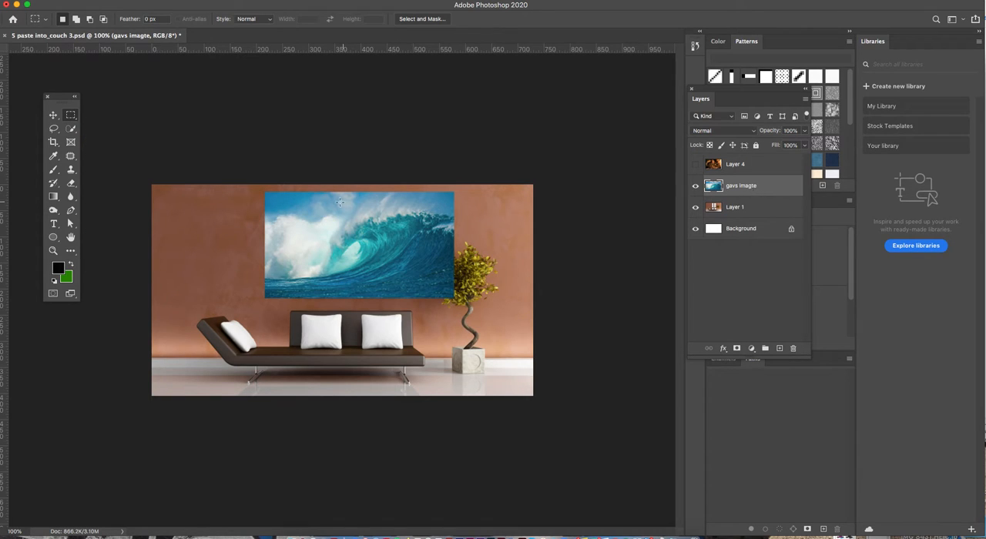
left_click_drag(267, 194, 453, 298)
key("v")
left_click(102, 2)
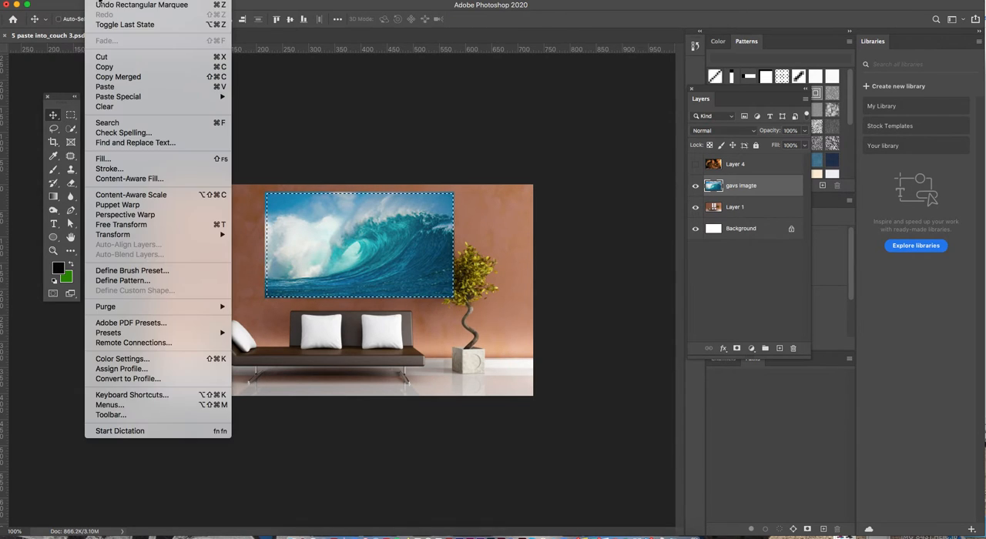
left_click(108, 68)
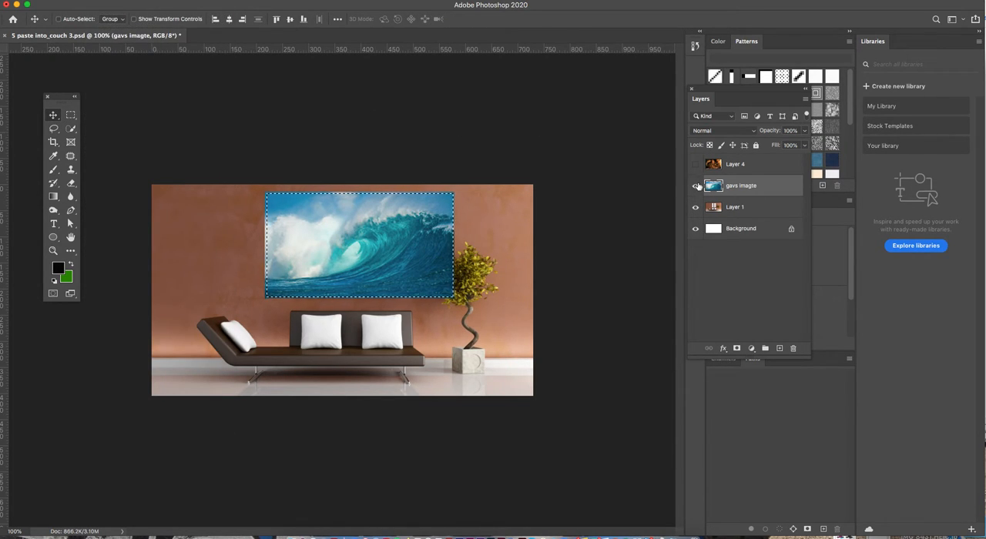
Hide the gavs imagte layer and clear the marquee selection with Layer 1 active
left_click(696, 186)
left_click(735, 207)
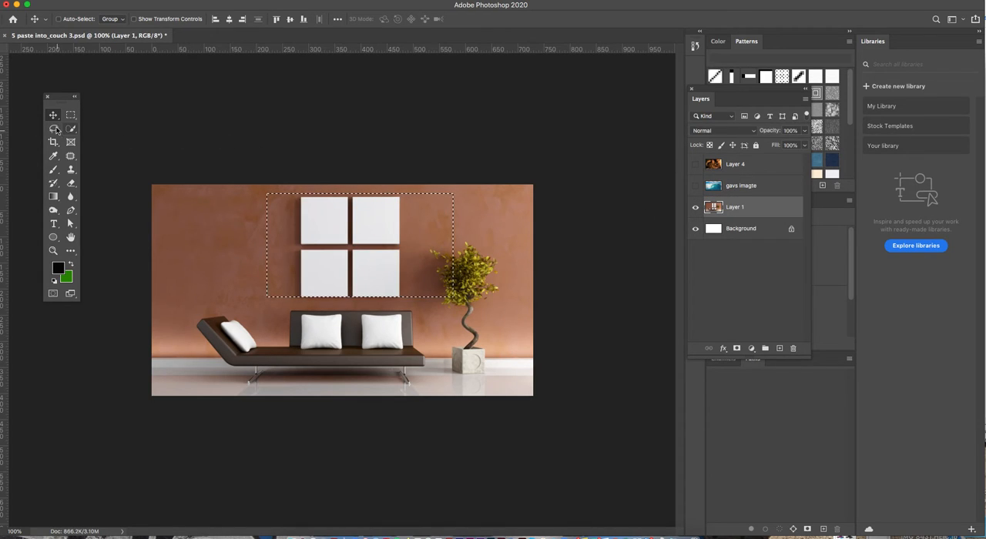
left_click(76, 116)
left_click(142, 112)
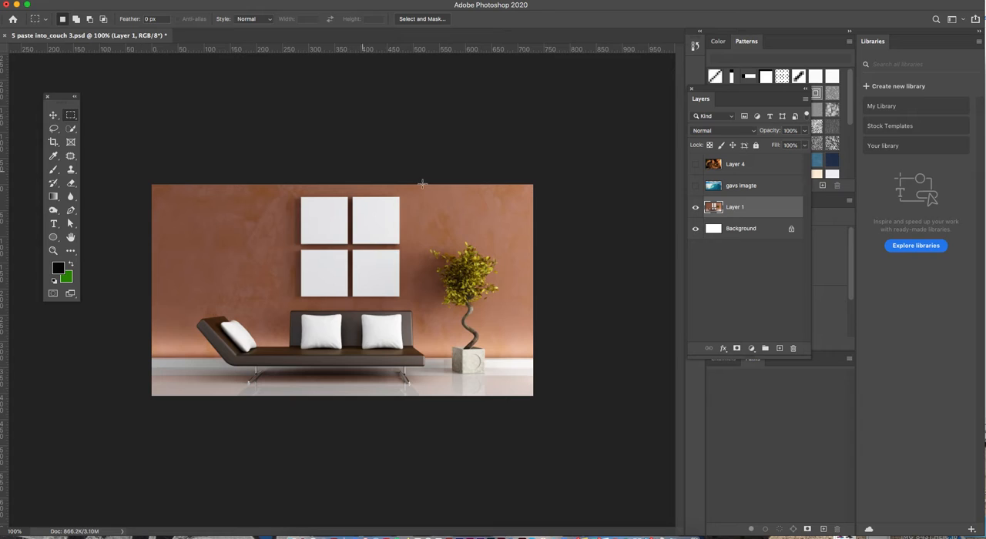
Select all four blank wall canvases on Layer 1 with the Quick Selection tool
left_click(70, 128)
left_click_drag(70, 129, 125, 131)
left_click(126, 131)
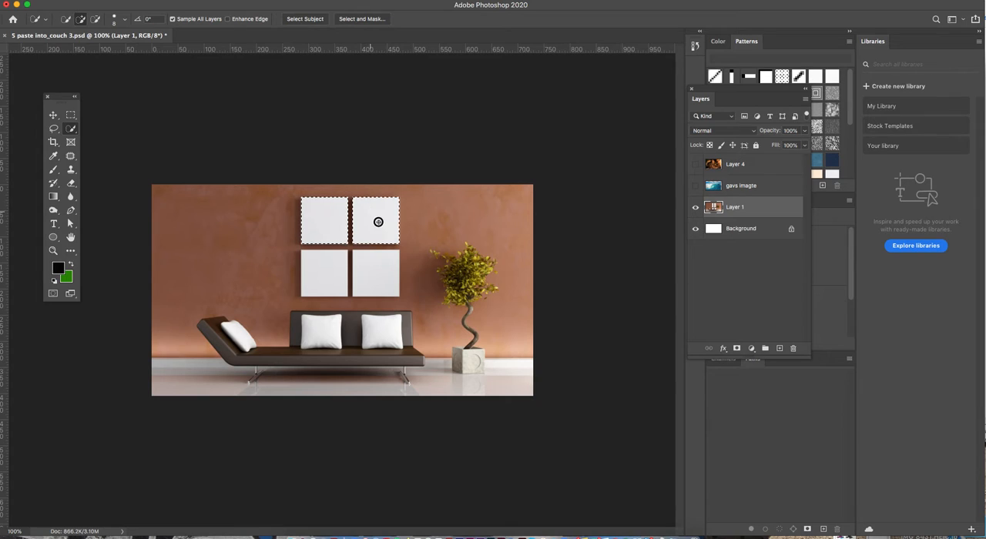
left_click(378, 279)
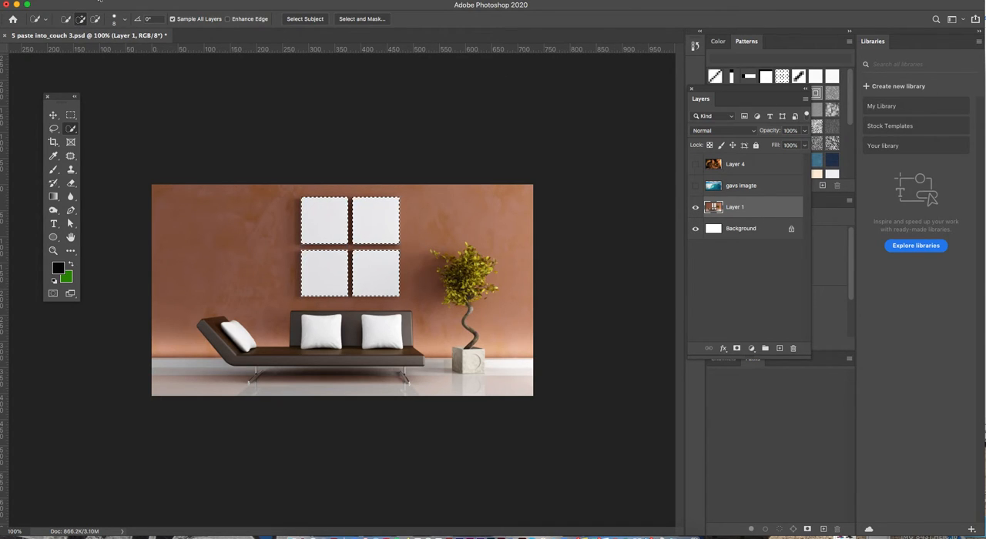
Use Paste Into to place the copied wave picture inside the wall canvas selection
left_click(96, 5)
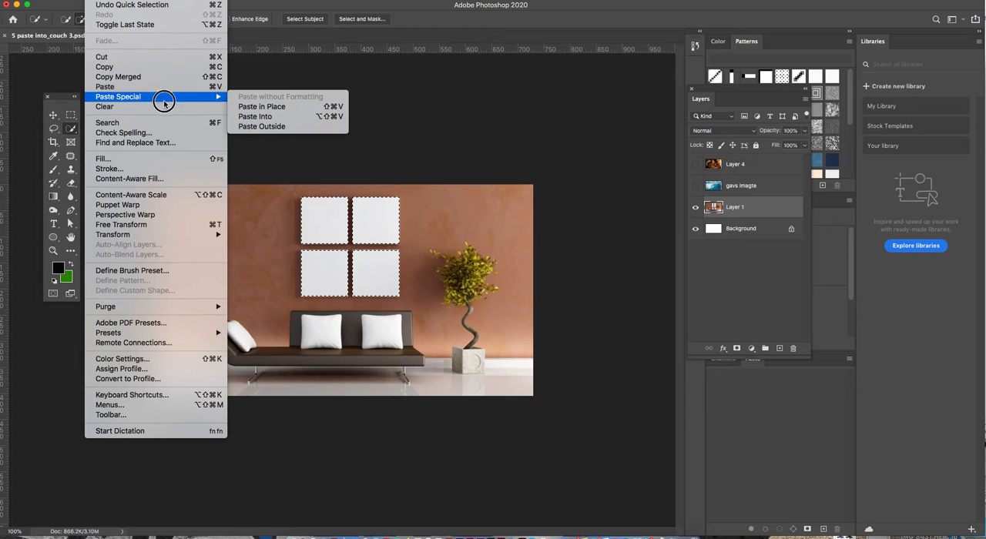
mouse_move(174, 96)
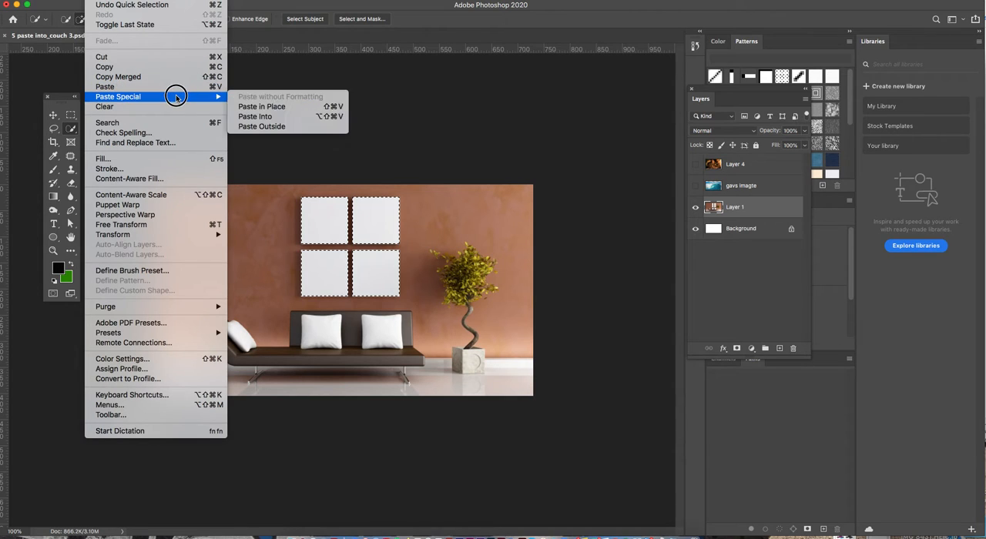
left_click(260, 116)
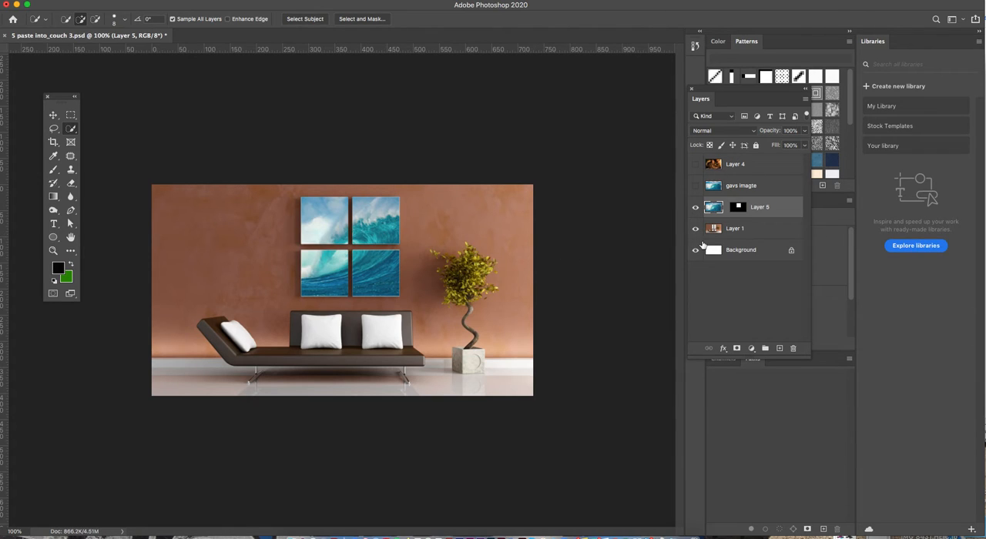
Show Layer 4 and copy its cat picture using a rectangular marquee selection
left_click(694, 165)
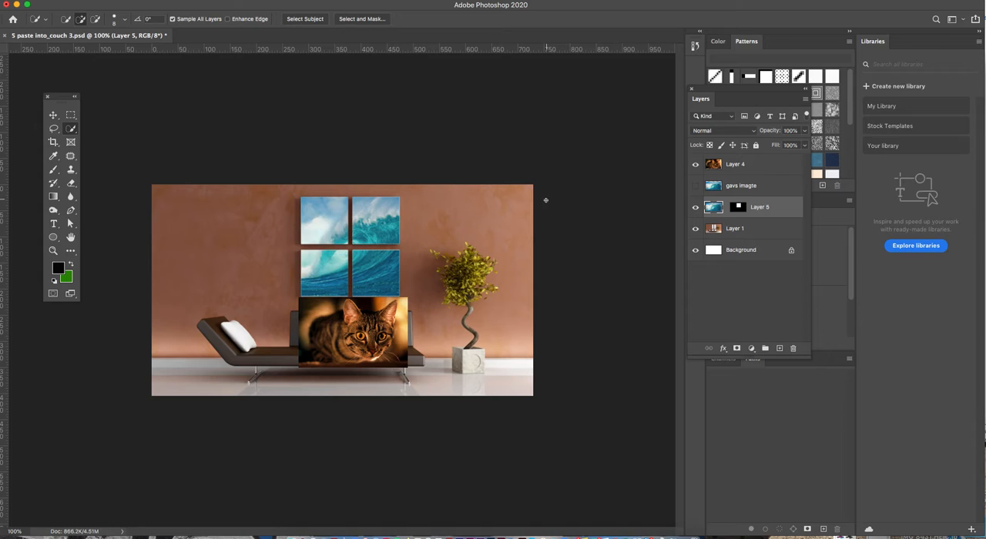
left_click(742, 164)
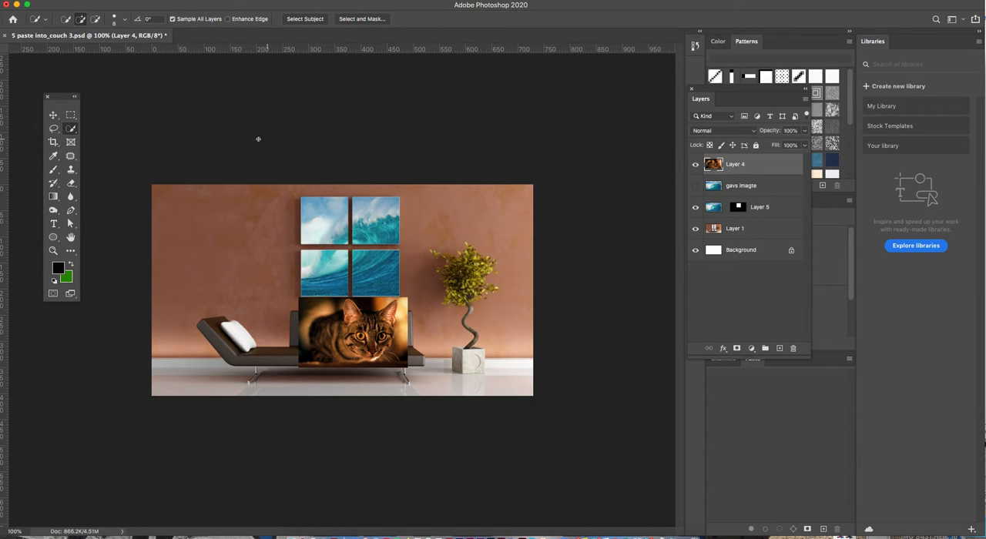
left_click(70, 115)
left_click_drag(302, 300, 407, 366)
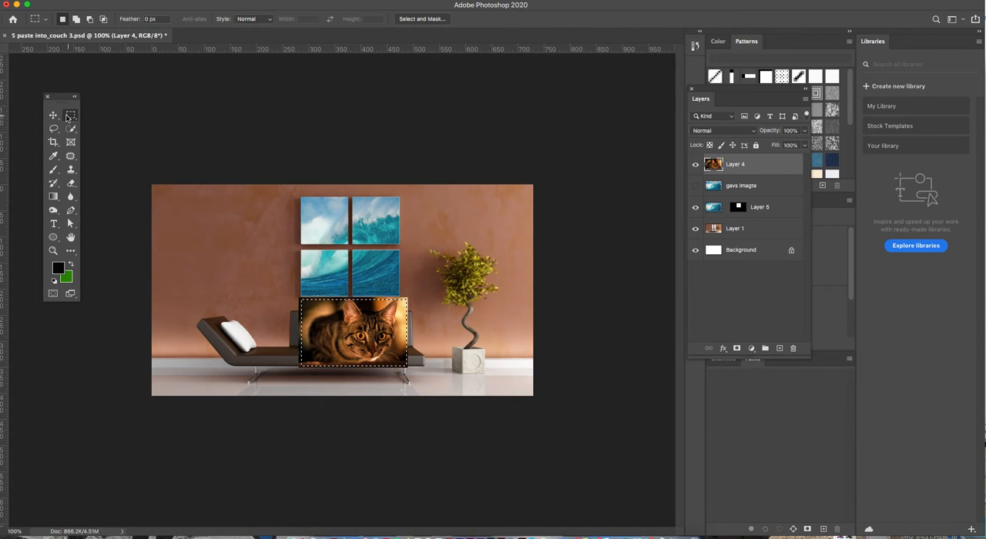
left_click(54, 115)
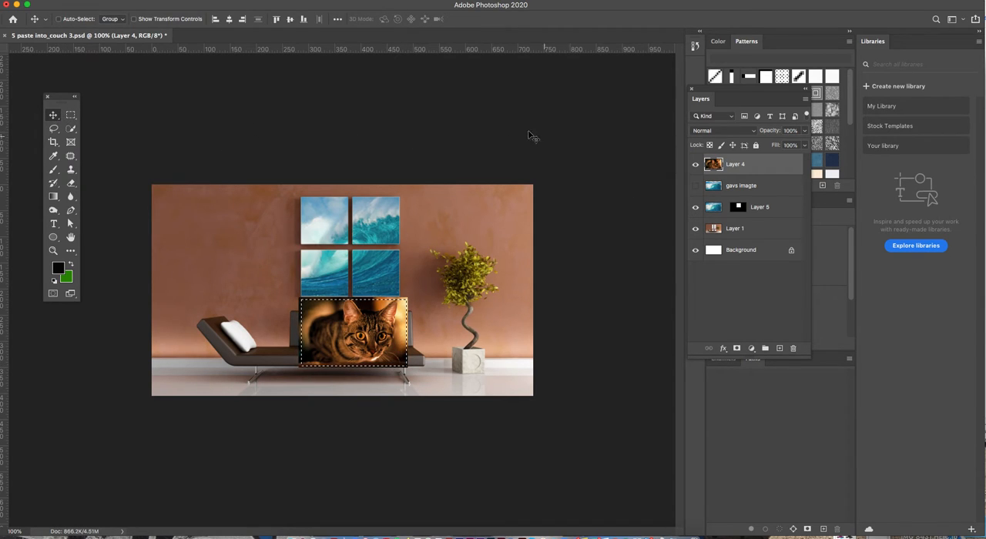
left_click(97, 1)
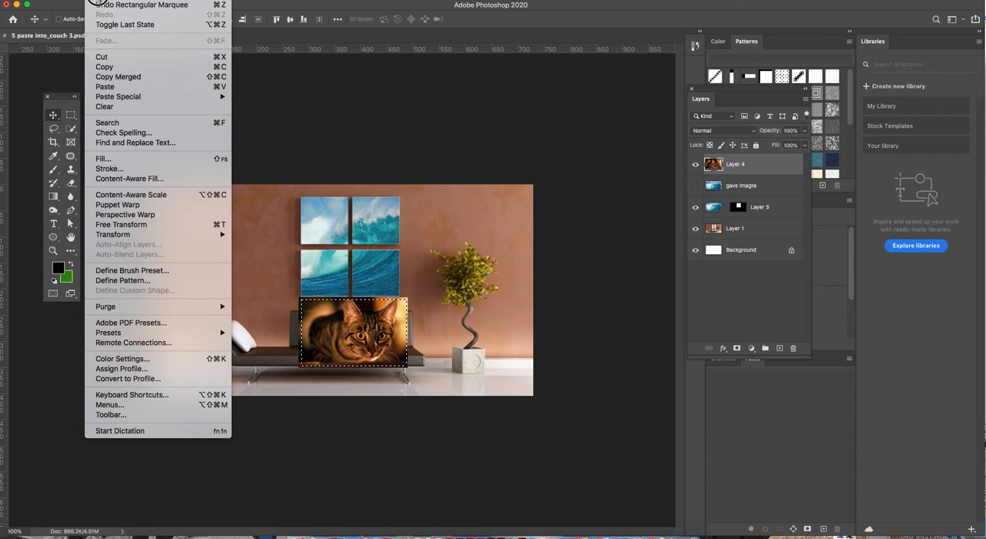
left_click(119, 70)
Hide Layer 4, clear the marquee selection and make Layer 1 active
left_click(697, 164)
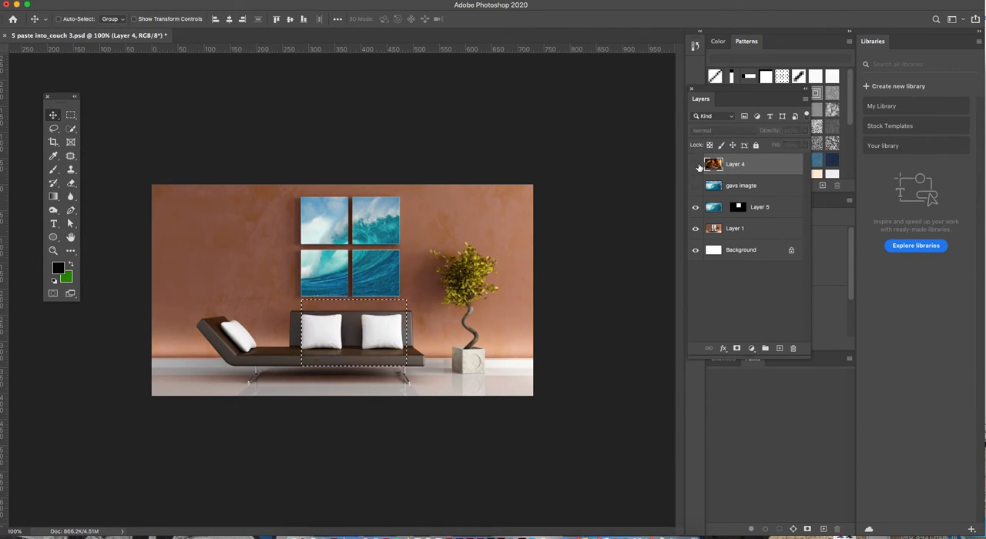
left_click(70, 115)
left_click(242, 126)
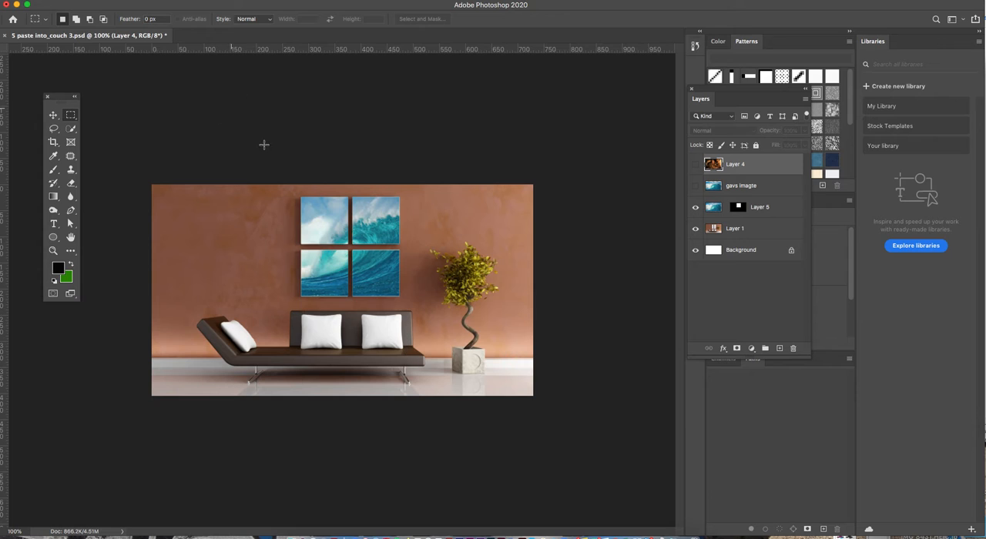
left_click(740, 229)
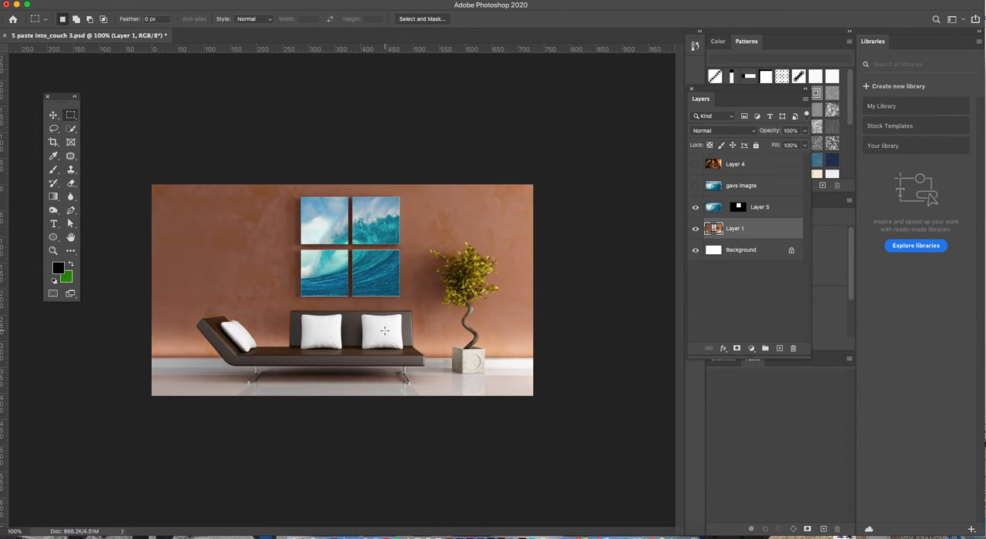
Select the two white cushions against the couch's backrest with the Quick Selection tool
left_click_drag(290, 323, 322, 335)
left_click_drag(405, 291, 337, 261)
left_click(70, 128)
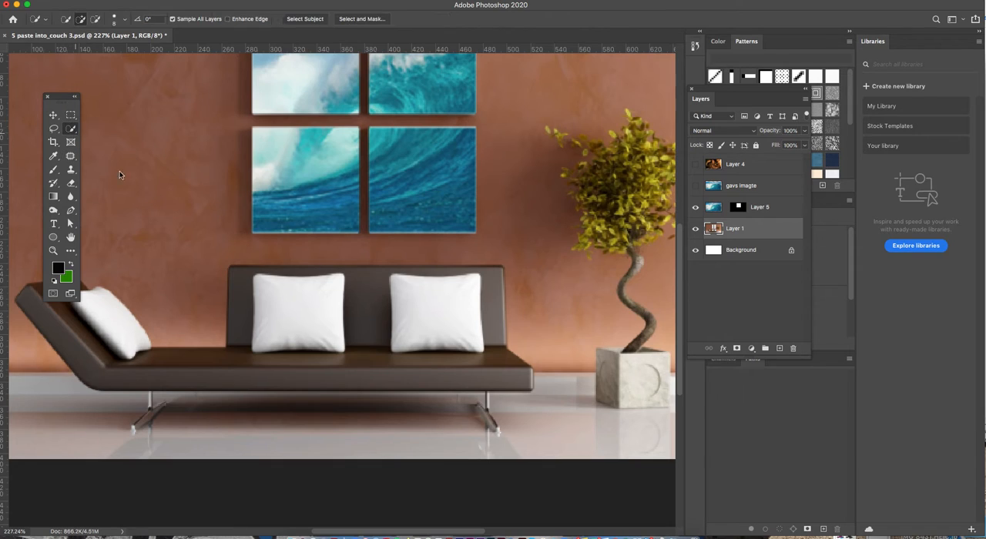
left_click(286, 310)
left_click(431, 314)
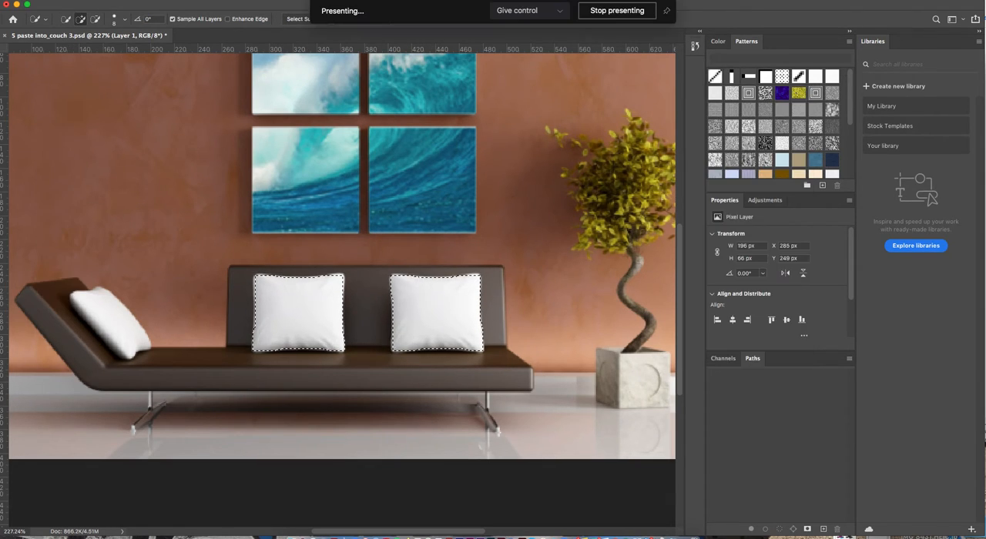
Paste the copied cat picture into the cushion selection and set the new layer's blend mode to Multiply
left_click(93, 3)
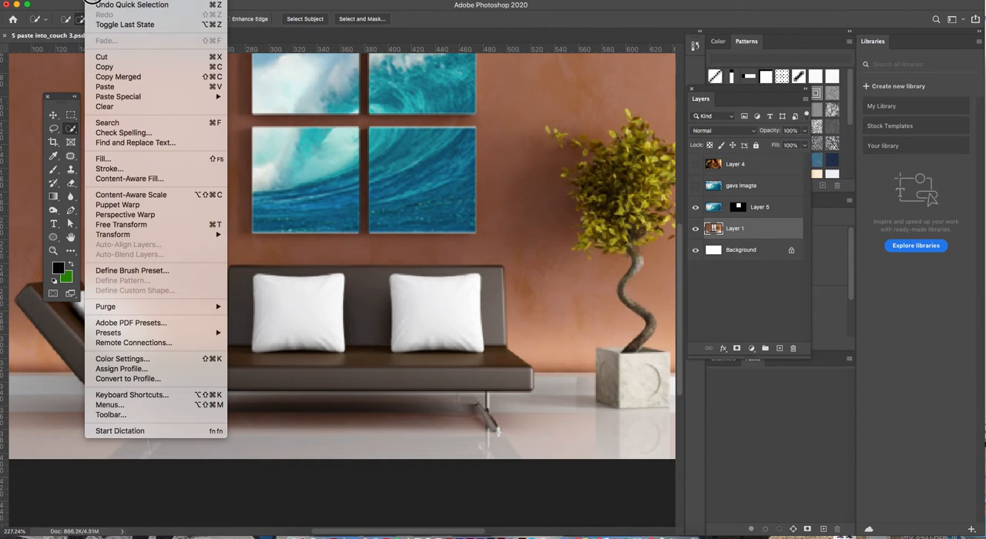
mouse_move(126, 101)
left_click(258, 116)
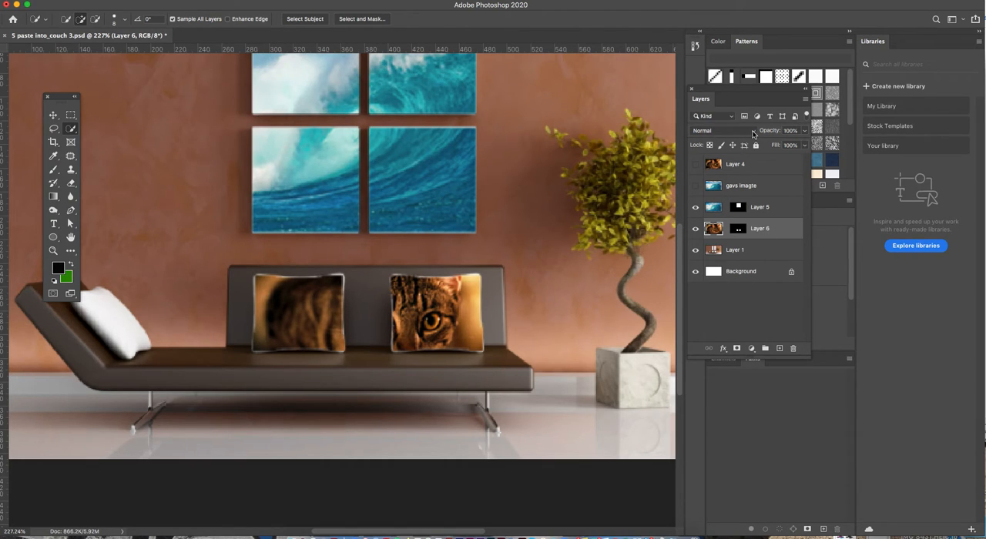
left_click(752, 133)
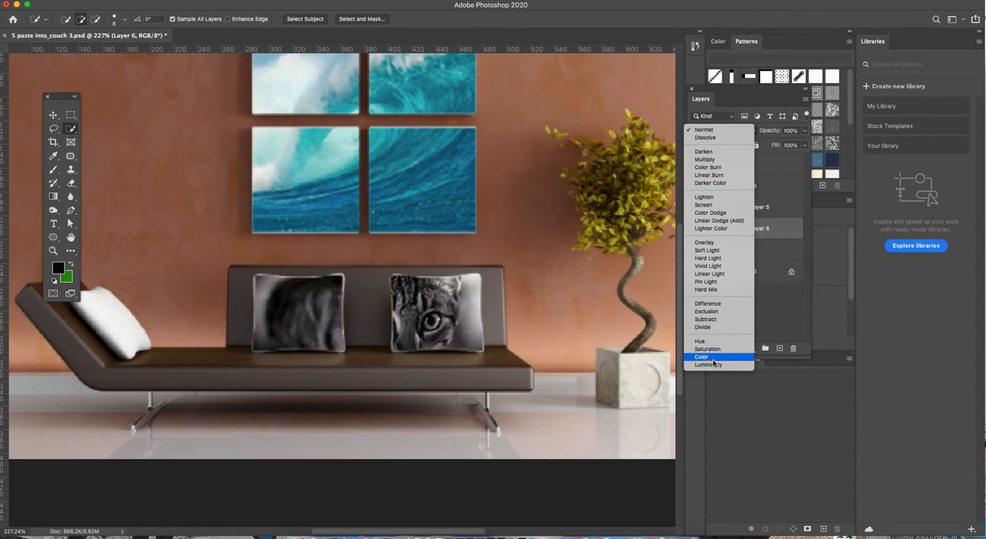
left_click(715, 161)
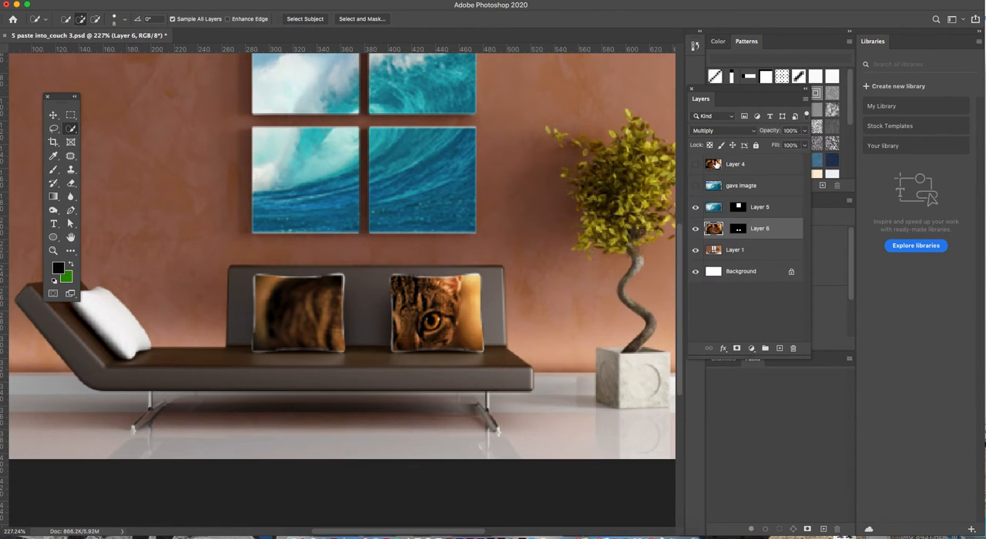
Show the gavs imagte layer and move the wave picture down and to the left over the couch
left_click(70, 115)
key("super+minus")
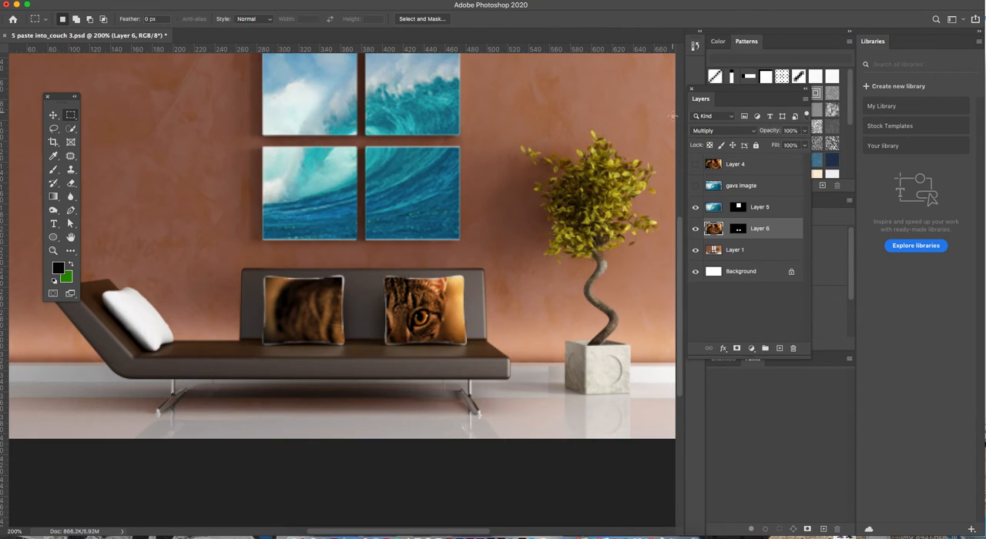
left_click(695, 186)
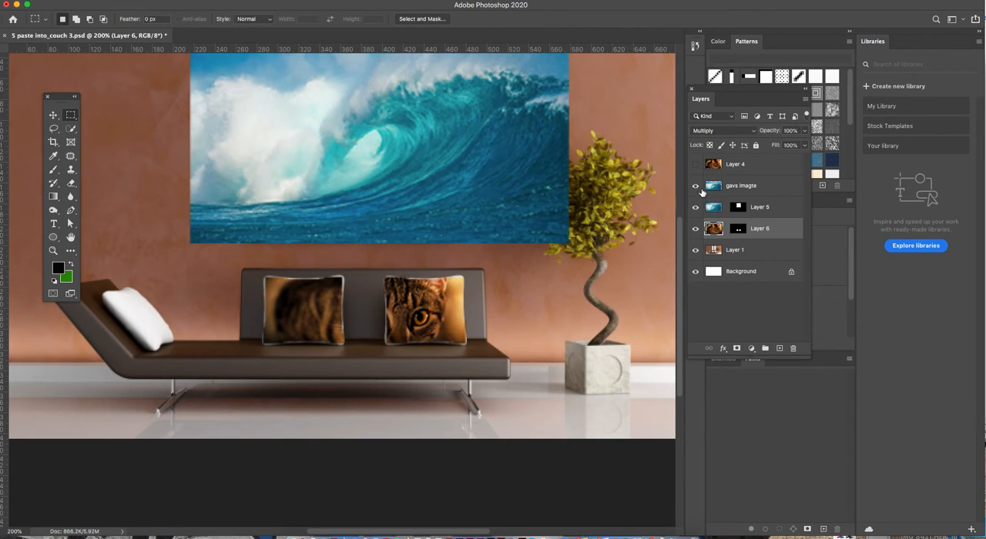
left_click(53, 115)
left_click_drag(728, 188, 356, 135)
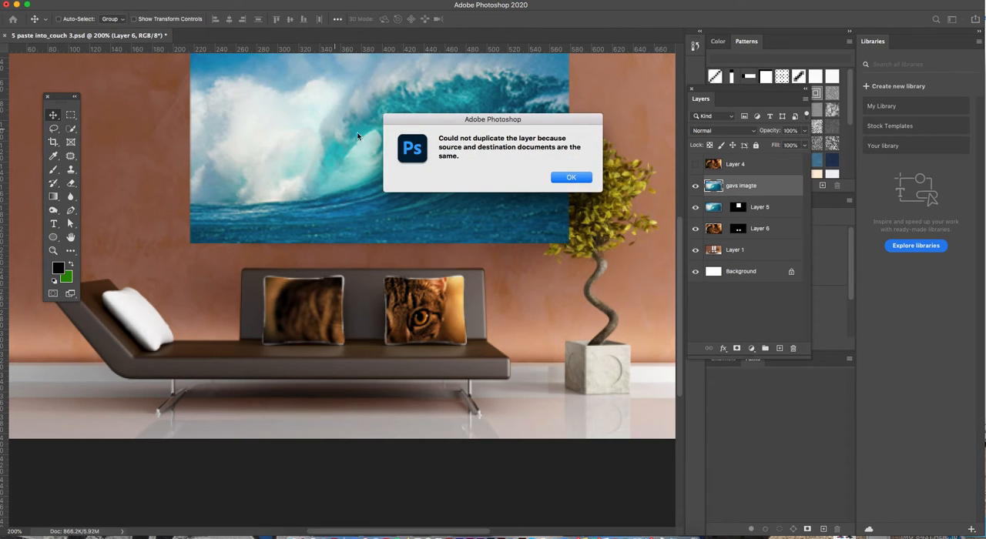
left_click(562, 179)
left_click_drag(393, 180, 302, 241)
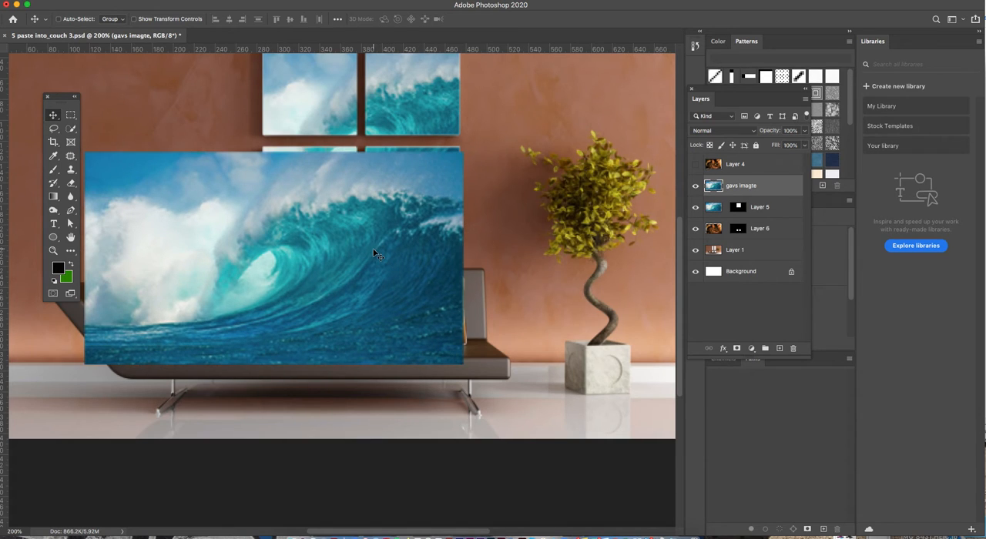
Enlarge the wave picture with Free Transform, extending its lower-right and upper-left corners until it covers the couch
key("ctrl+t")
left_click_drag(464, 365, 530, 404)
key("Return")
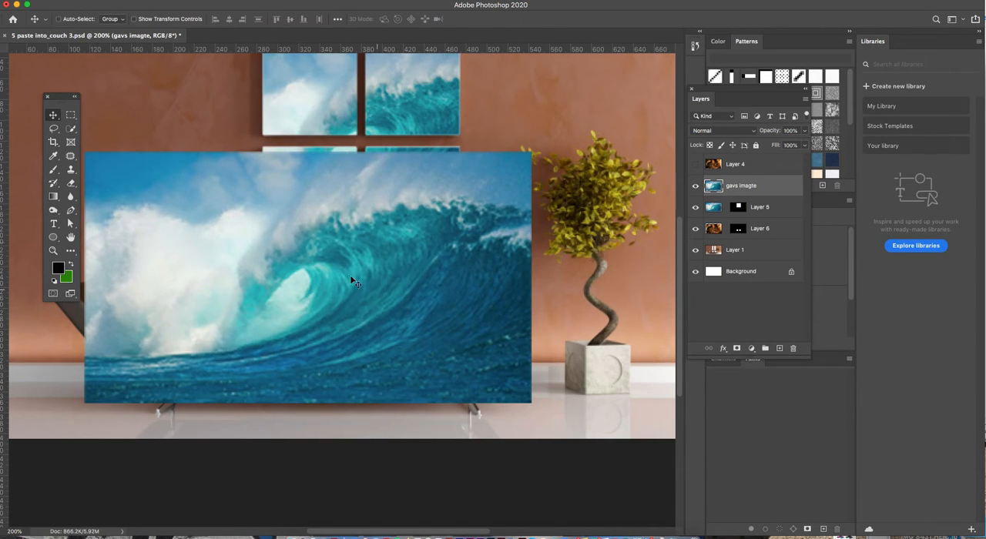
left_click_drag(60, 96, 49, 90)
left_click(60, 107)
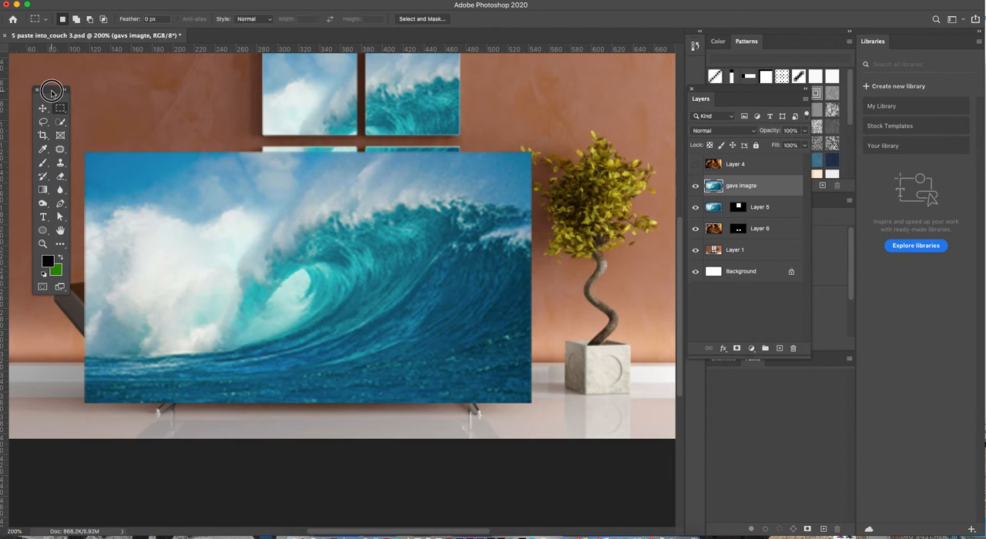
scroll(279, 183, "left", 5)
left_click(44, 109)
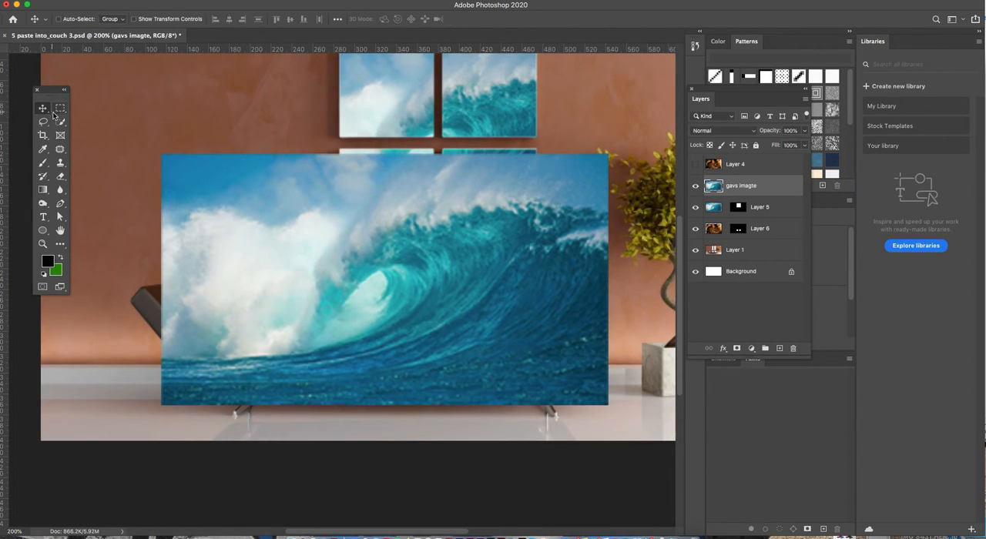
key("ctrl+t")
left_click_drag(162, 154, 117, 129)
key("Return")
Copy a rectangular selection of most of the wave picture, hide the gavs imagte layer and clear the selection
left_click(60, 108)
left_click_drag(121, 137, 608, 393)
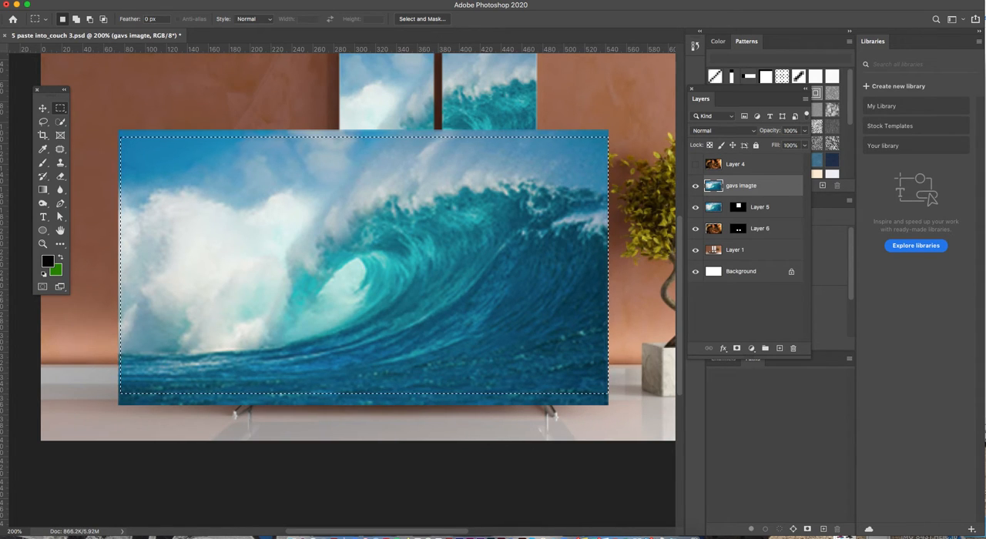
left_click(42, 108)
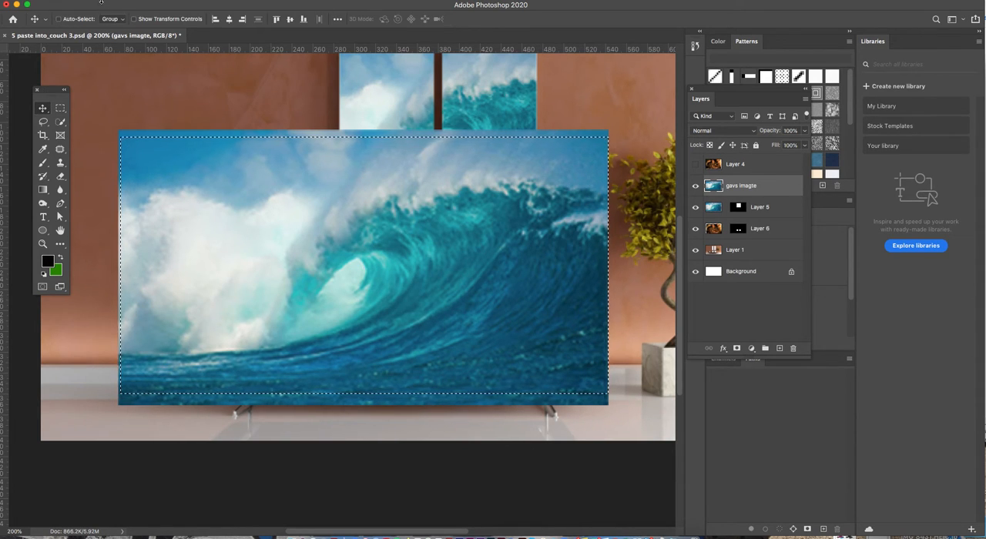
left_click(94, 1)
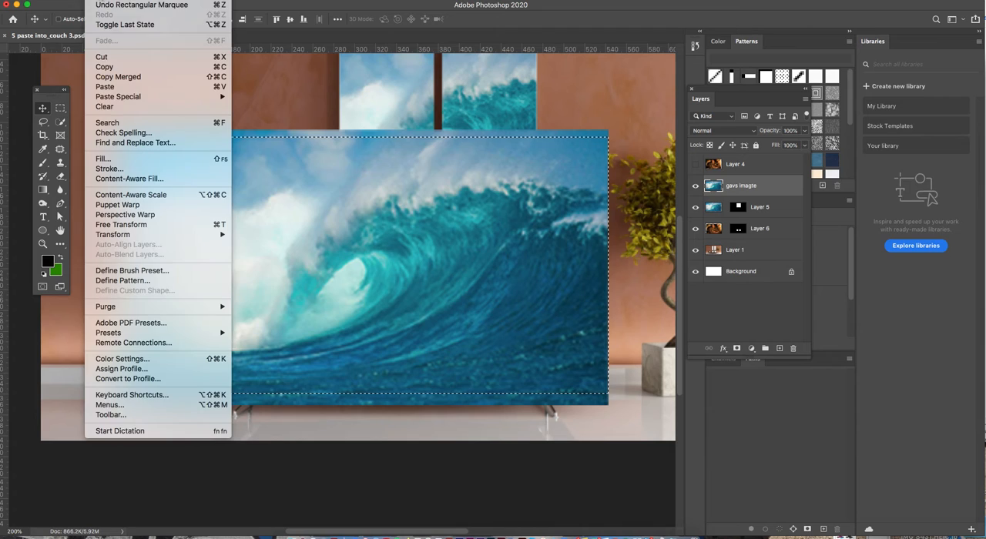
left_click(105, 66)
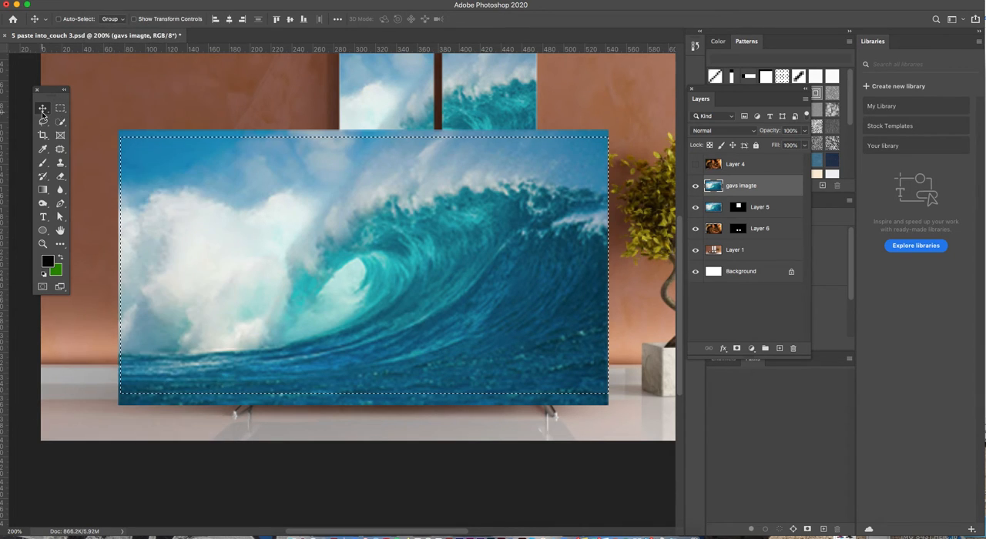
left_click(695, 186)
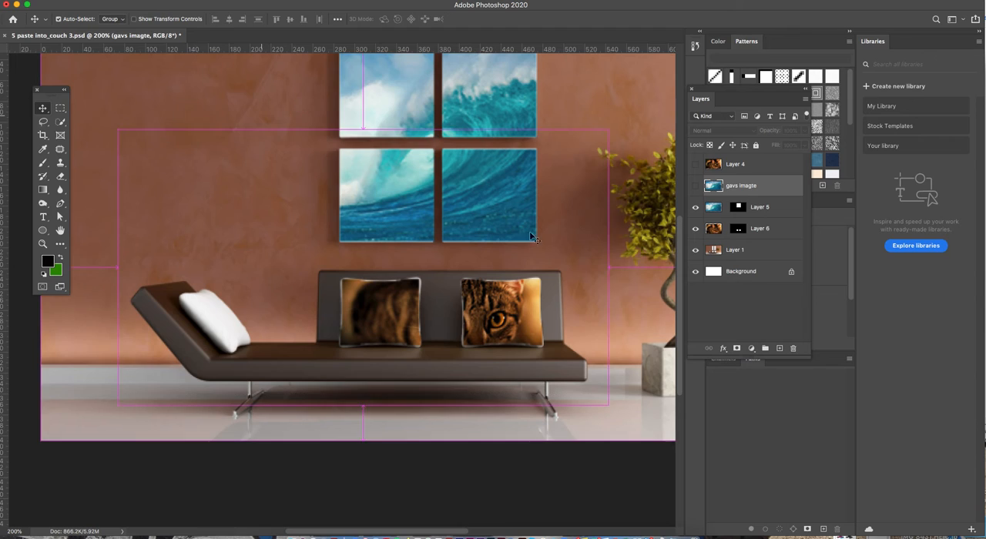
key("super+d")
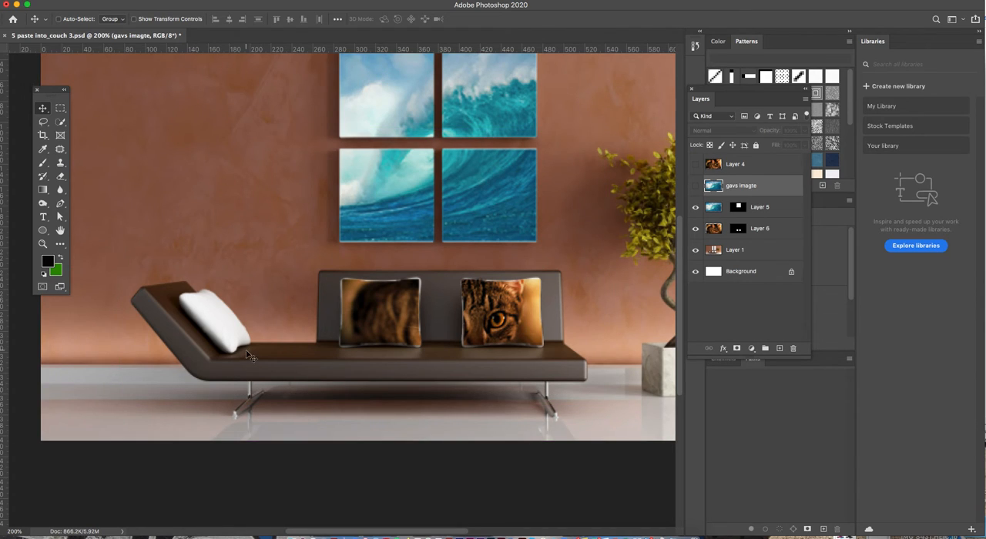
Select the couch's seat and backrest with the Quick Selection tool, leaving the cushions out of the selection
left_click(61, 121)
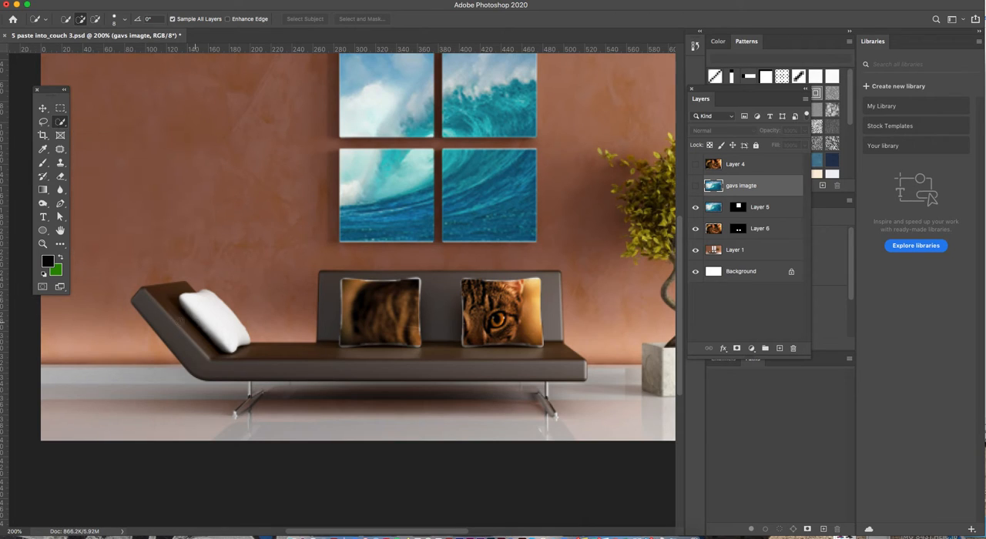
left_click_drag(145, 307, 198, 355)
mouse_move(539, 372)
left_mouse_down()
mouse_move(440, 332)
mouse_move(440, 317)
mouse_move(412, 313)
mouse_move(359, 347)
mouse_move(322, 343)
mouse_move(328, 309)
left_mouse_up()
key("alt")
mouse_move(371, 309)
left_mouse_down()
mouse_move(352, 321)
mouse_move(380, 324)
left_mouse_up()
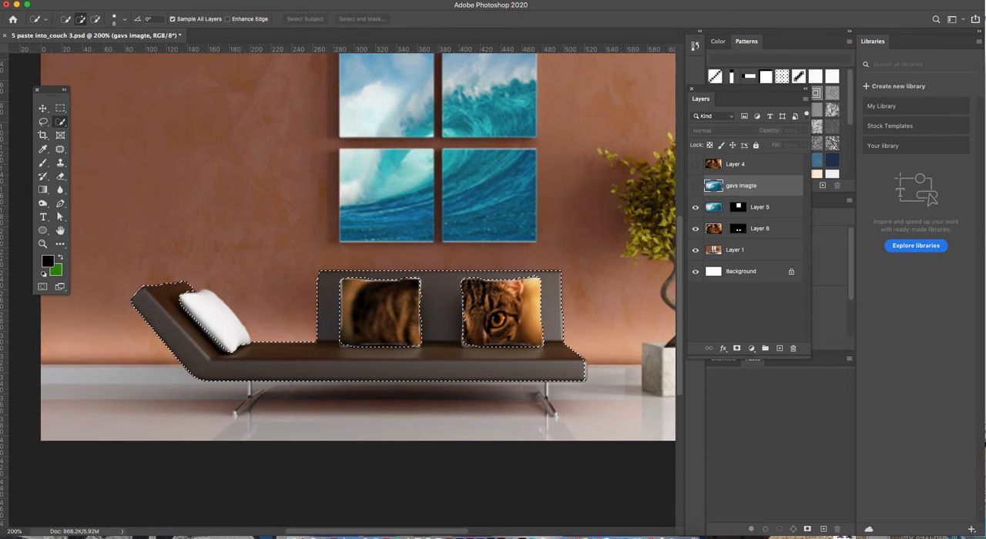
left_click(97, 0)
mouse_move(123, 99)
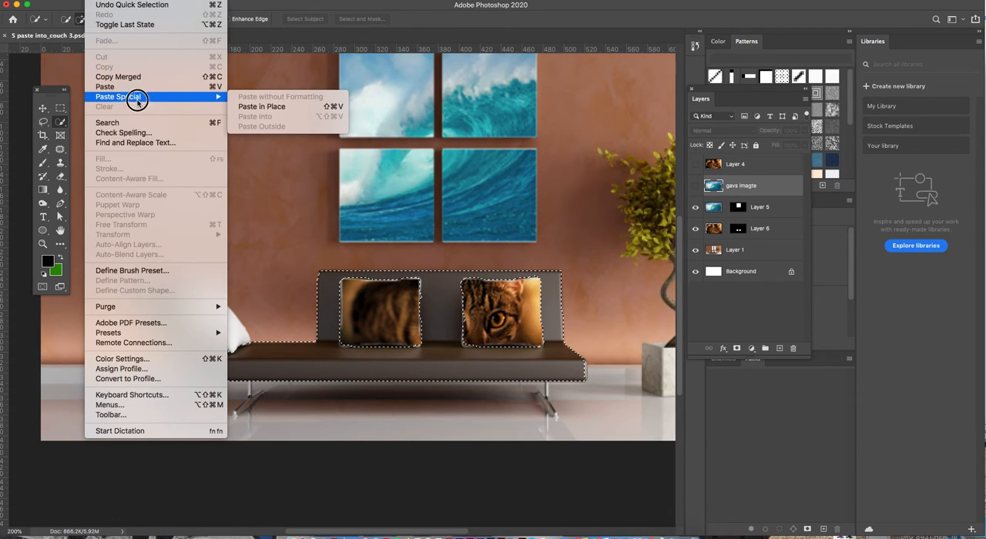
left_click(519, 130)
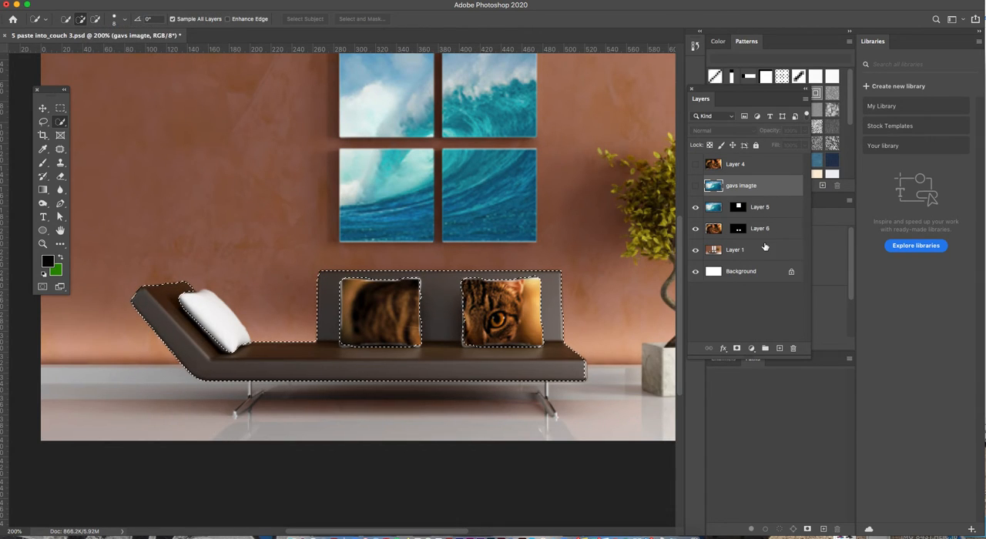
Make Layer 1 active, paste the wave picture into the couch selection and set the new layer's blend mode to Multiply
left_click(761, 252)
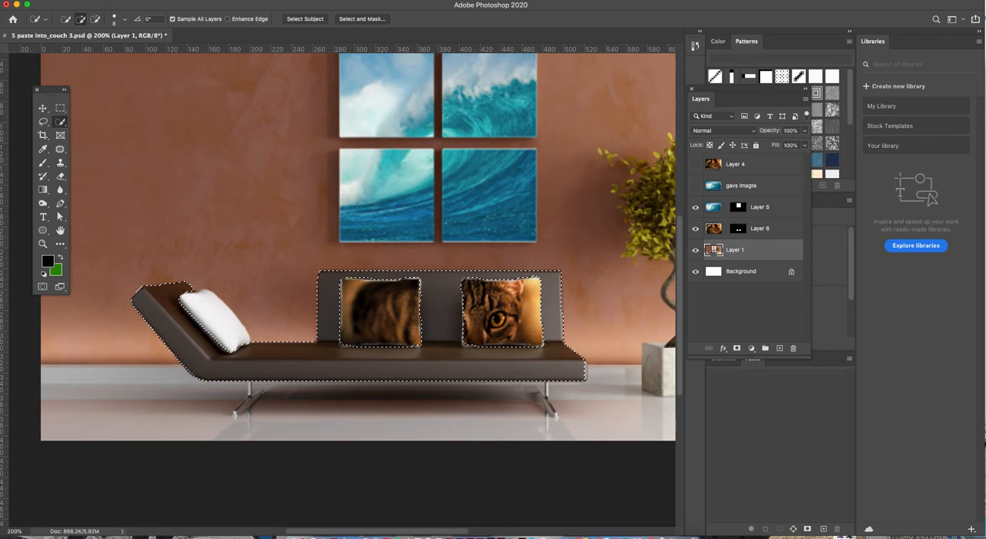
left_click(95, 4)
mouse_move(133, 98)
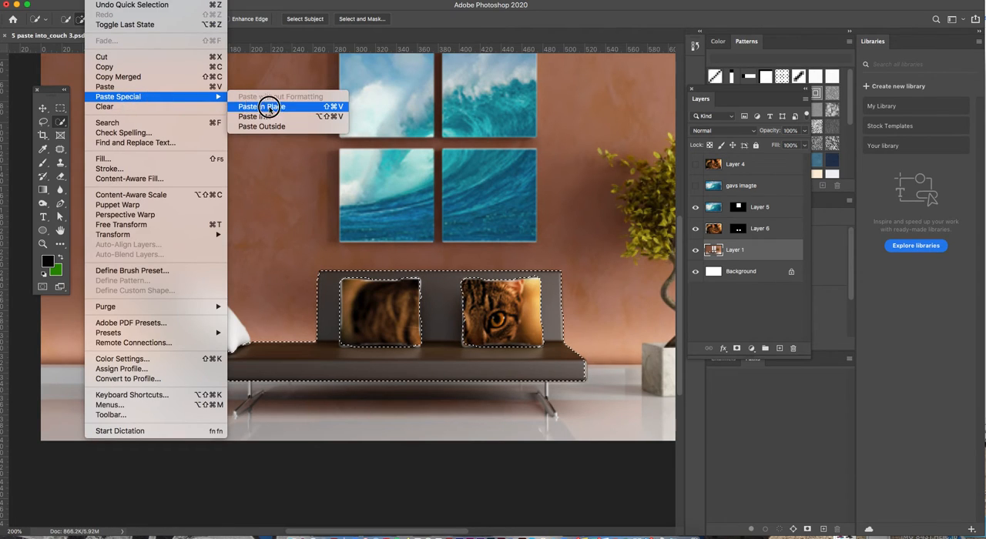
left_click(284, 117)
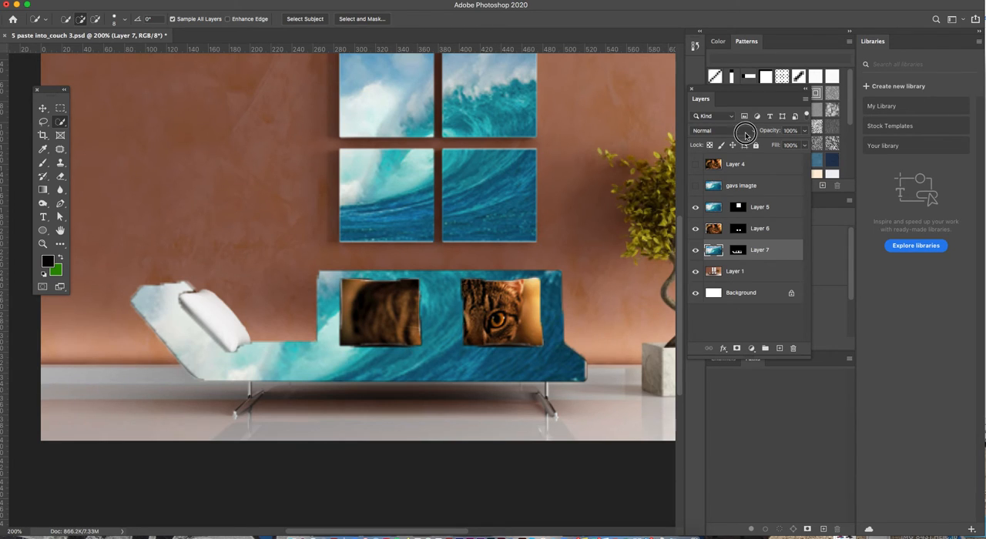
left_click(705, 130)
left_click(731, 160)
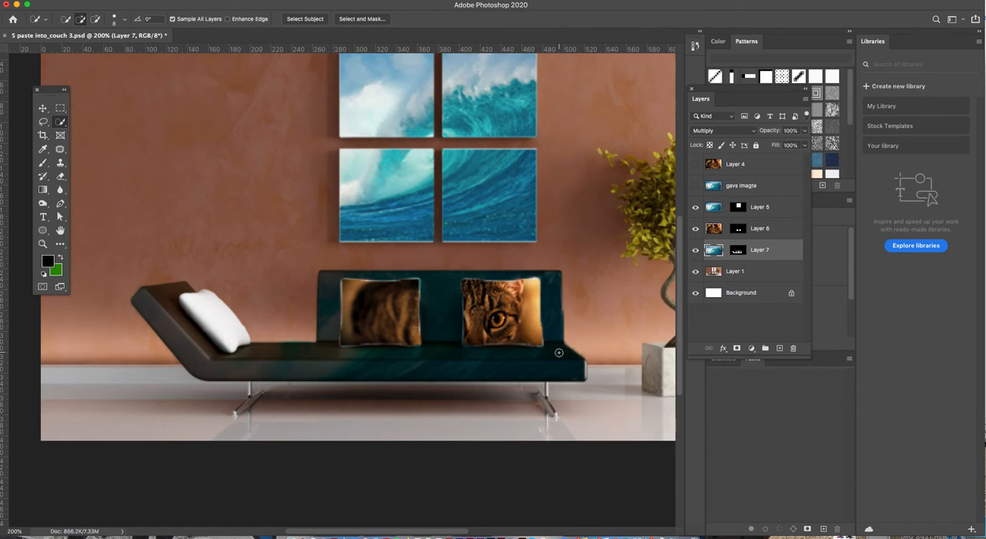
Duplicate Layer 1 and paint wall texture over the upper and outer foliage of the potted tree with the Clone Stamp tool
key("super+minus")
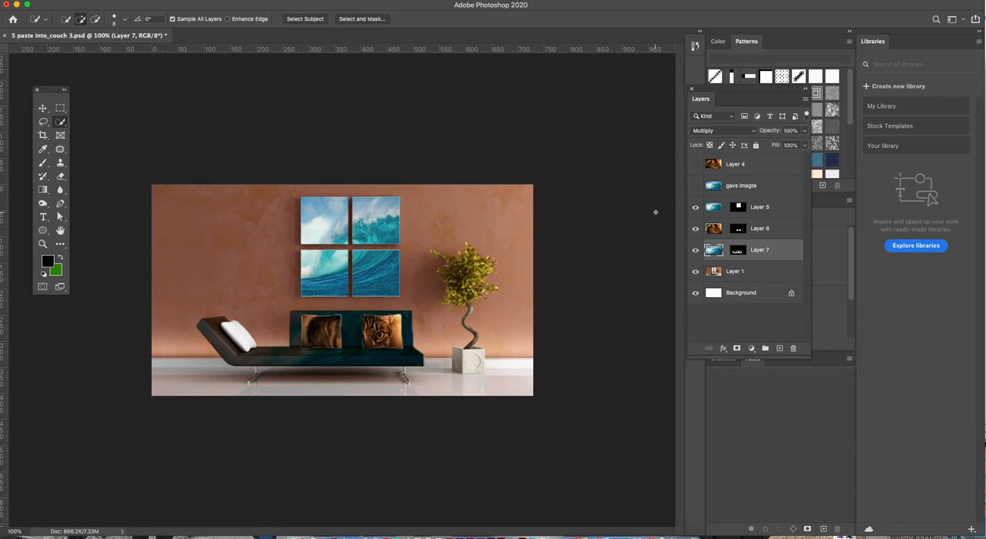
left_click_drag(743, 272, 780, 348)
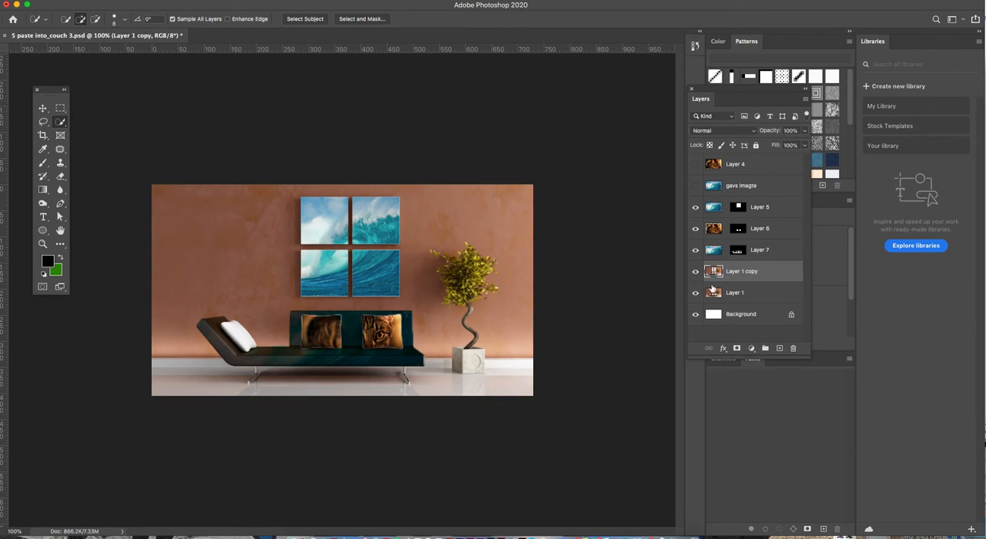
scroll(466, 270, "up", 5)
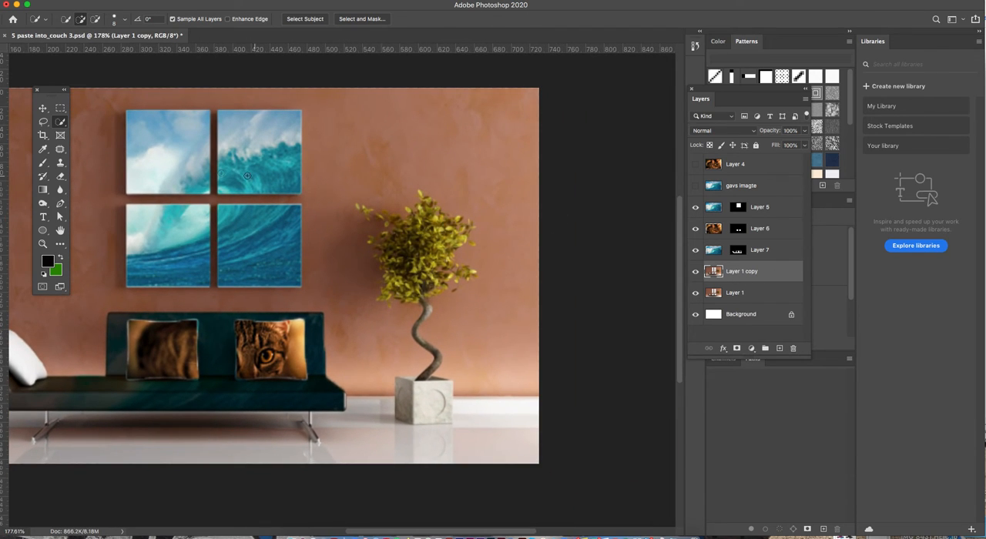
left_click(60, 163)
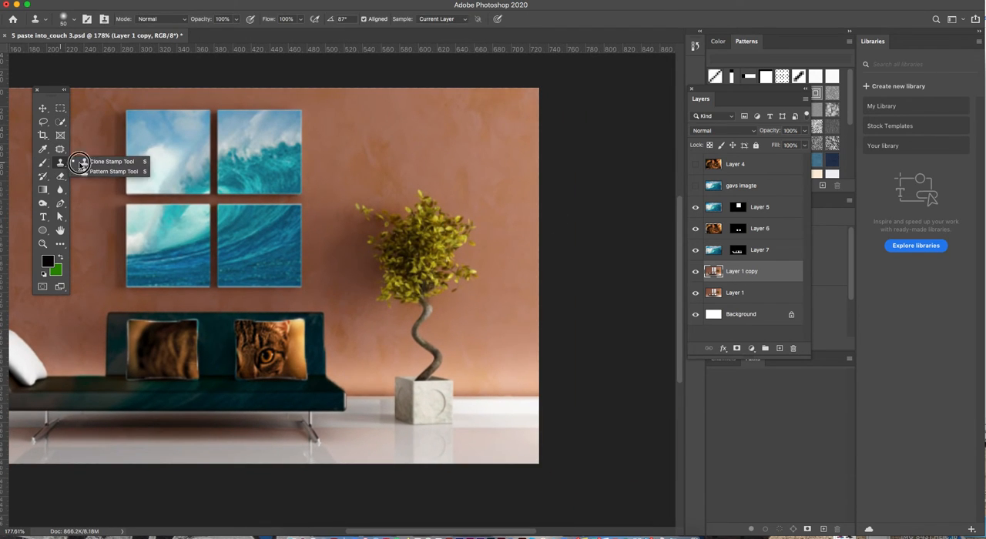
left_click(96, 159)
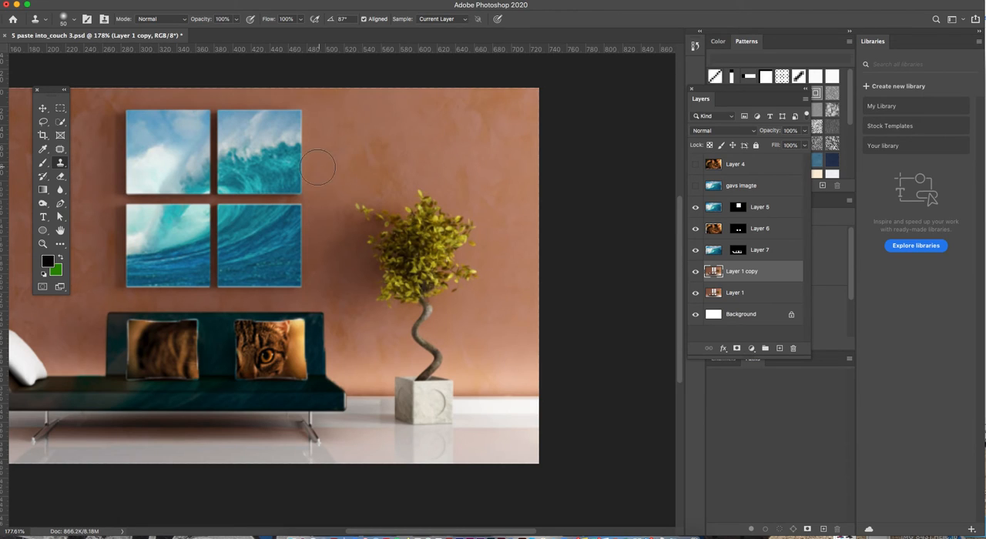
key("bracketleft")
key("bracketleft")
key("bracketleft")
left_click(419, 209)
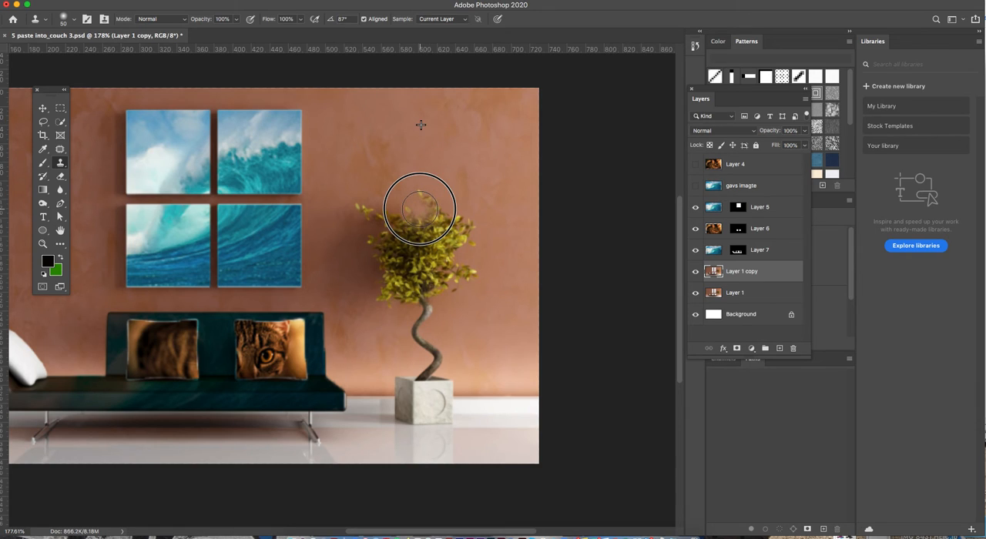
mouse_move(420, 209)
left_mouse_down()
mouse_move(449, 192)
mouse_move(424, 193)
mouse_move(440, 197)
mouse_move(420, 214)
mouse_move(365, 205)
mouse_move(363, 228)
mouse_move(426, 215)
mouse_move(405, 213)
mouse_move(423, 322)
mouse_move(429, 248)
mouse_move(419, 222)
mouse_move(453, 237)
mouse_move(480, 232)
left_mouse_up()
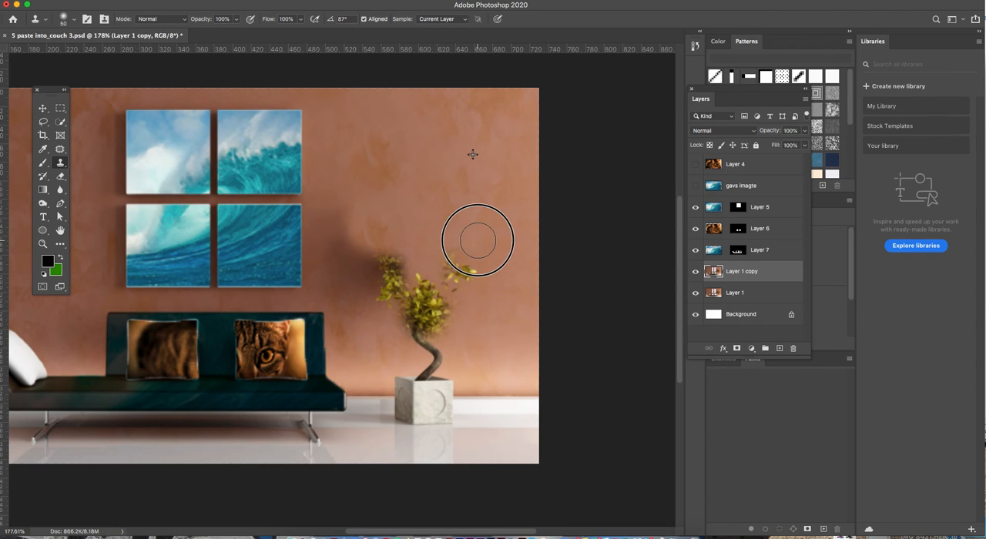
Clone wall texture over the tree's remaining foliage and trunk down to just above the planter
mouse_move(392, 284)
left_mouse_down()
mouse_move(415, 238)
mouse_move(374, 295)
mouse_move(385, 229)
mouse_move(387, 254)
mouse_move(363, 286)
mouse_move(356, 264)
mouse_move(369, 266)
mouse_move(341, 258)
mouse_move(354, 266)
left_mouse_up()
mouse_move(451, 266)
left_mouse_down()
mouse_move(466, 291)
mouse_move(431, 293)
mouse_move(433, 310)
mouse_move(409, 319)
mouse_move(424, 308)
mouse_move(429, 356)
mouse_move(413, 347)
left_mouse_up()
left_click(457, 204, "alt")
left_click(478, 285)
left_click(450, 191, "alt")
left_click(456, 275, "alt")
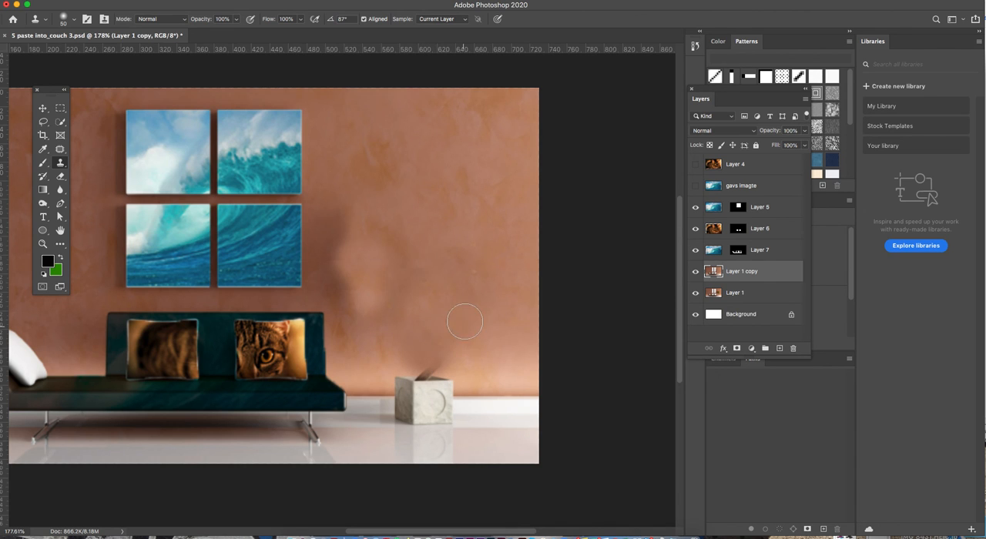
Reduce the Clone Stamp brush to 10 px and cover the trunk stub rising from the stone planter with wall texture
scroll(443, 331, "up", 6)
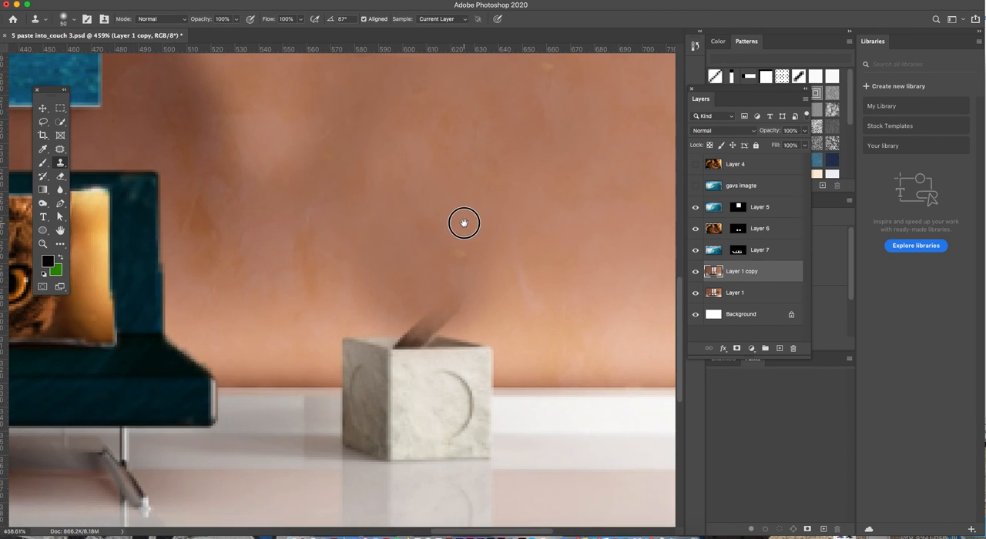
key("bracketleft")
key("bracketleft")
key("bracketleft")
key("bracketleft")
key("bracketleft")
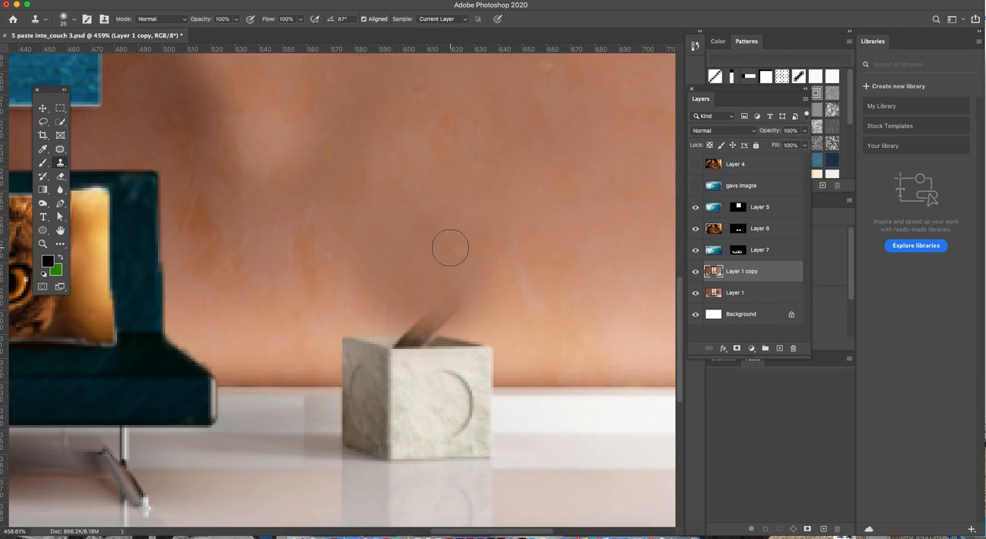
mouse_move(441, 324)
left_mouse_down()
mouse_move(470, 296)
mouse_move(409, 323)
mouse_move(435, 323)
mouse_move(406, 323)
left_mouse_up()
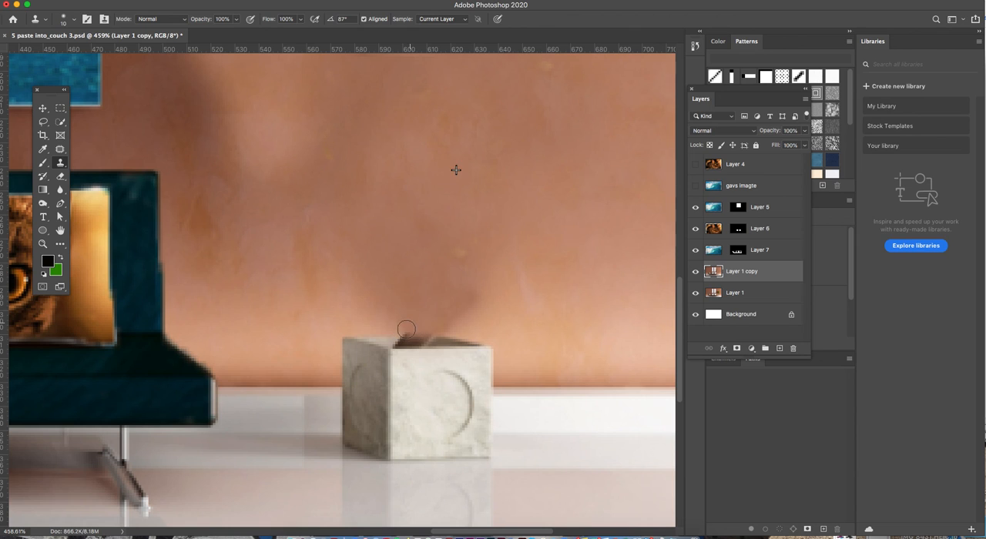
scroll(433, 342, "down", 8)
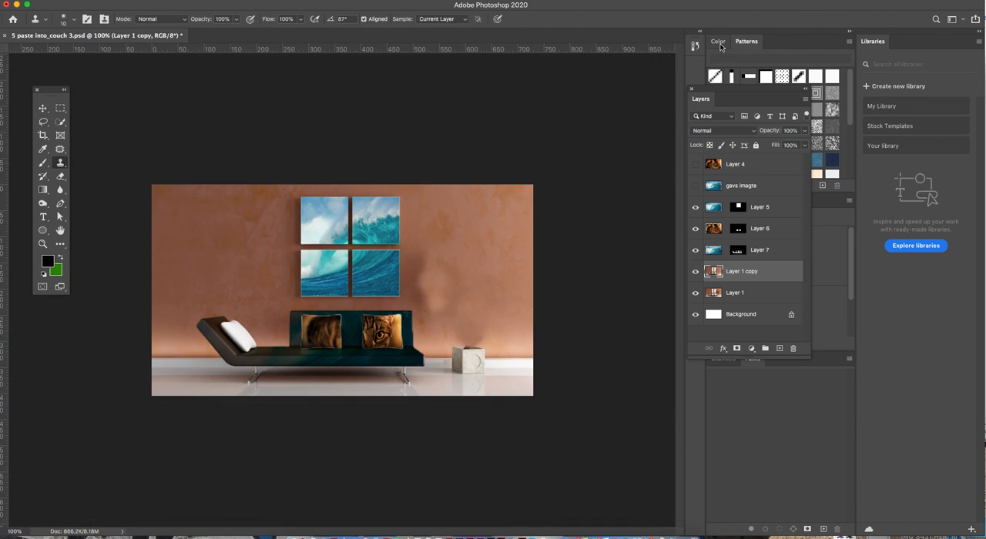